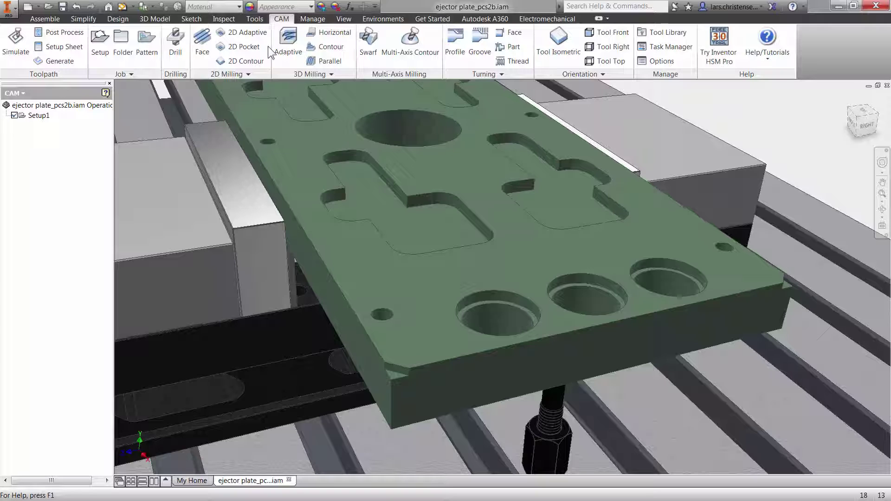
Start a new 2D Pocket operation from the 2D Milling panel
{"action": "left_click", "coordinate": [249, 48]}
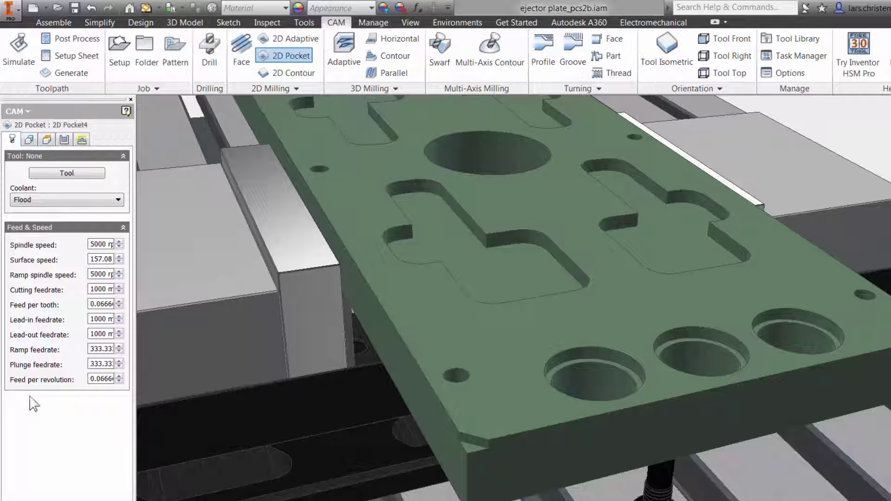
Assign tool #3, the Ø10 mm flat end mill from the Tutorial library
{"action": "left_click", "coordinate": [79, 172]}
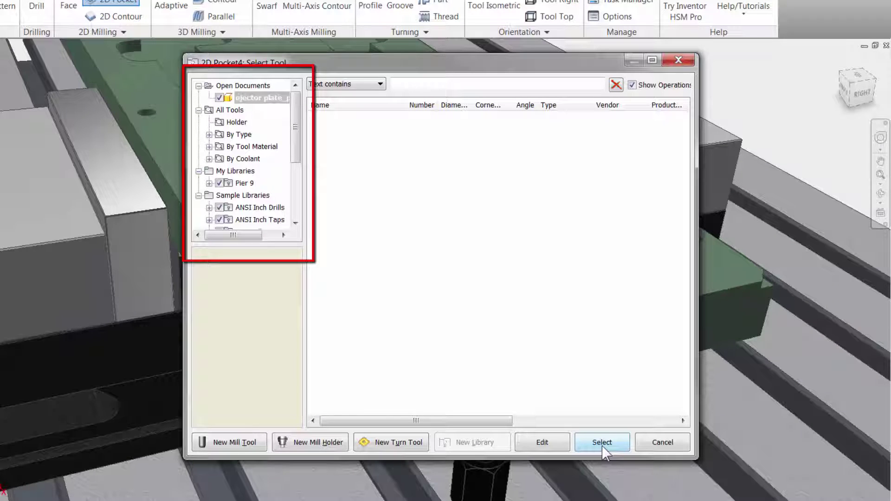
{"action": "scroll", "coordinate": [301, 156], "scroll_direction": "down", "scroll_amount": 1}
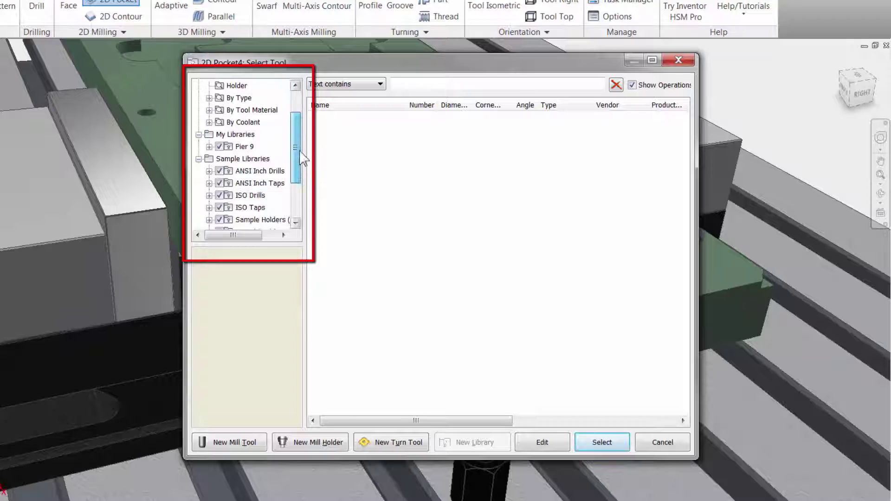
{"action": "scroll", "coordinate": [301, 157], "scroll_direction": "down", "scroll_amount": 2}
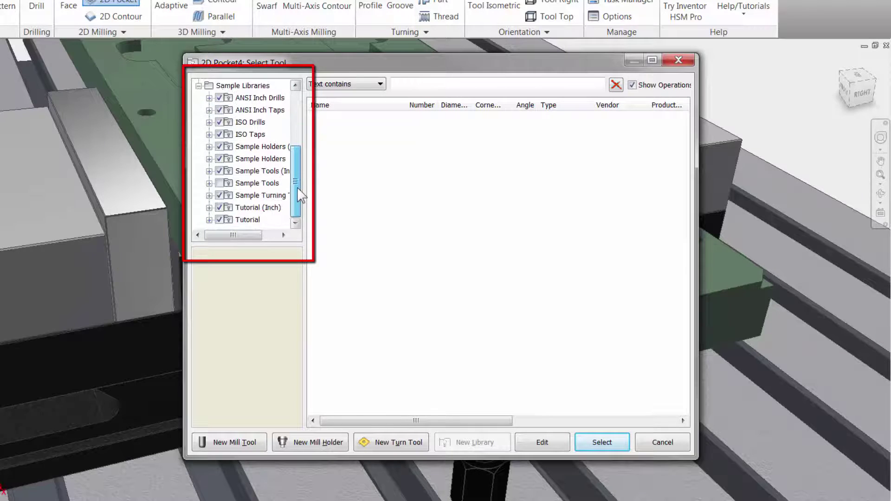
{"action": "left_click", "coordinate": [248, 220]}
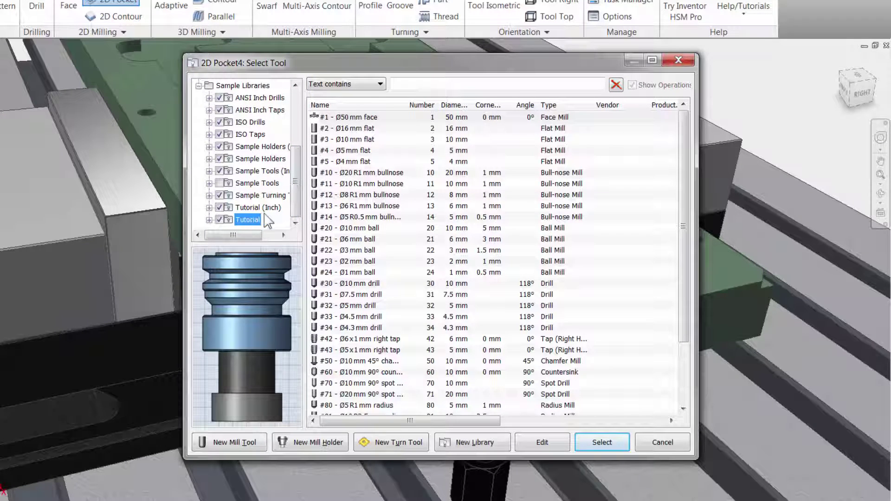
{"action": "left_click", "coordinate": [365, 142]}
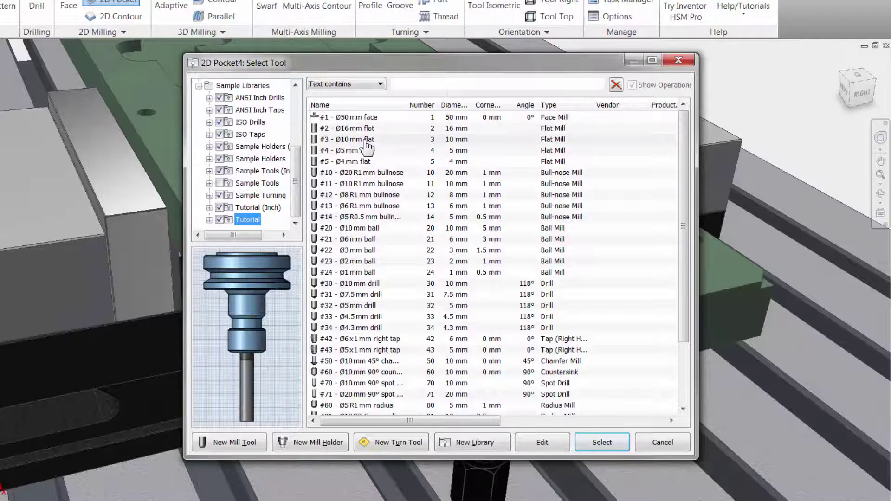
{"action": "left_click", "coordinate": [586, 441]}
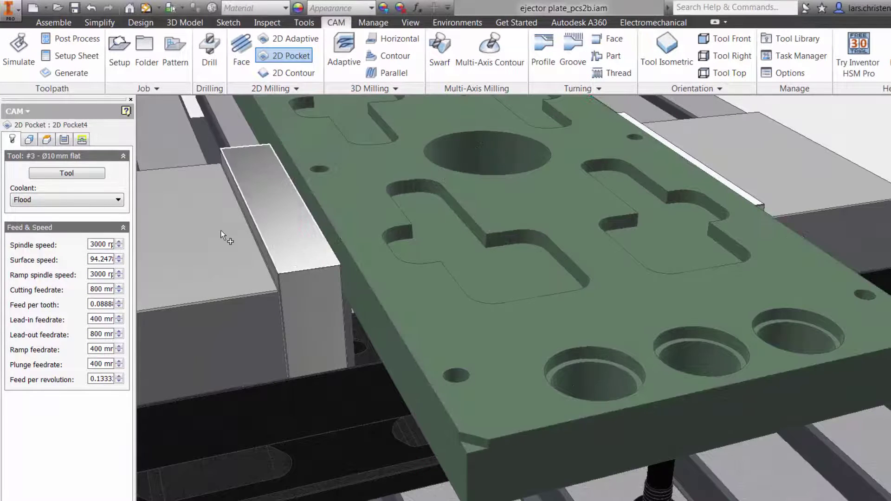
Select the left and right pocket floors as the pocket geometry
{"action": "left_click", "coordinate": [28, 139]}
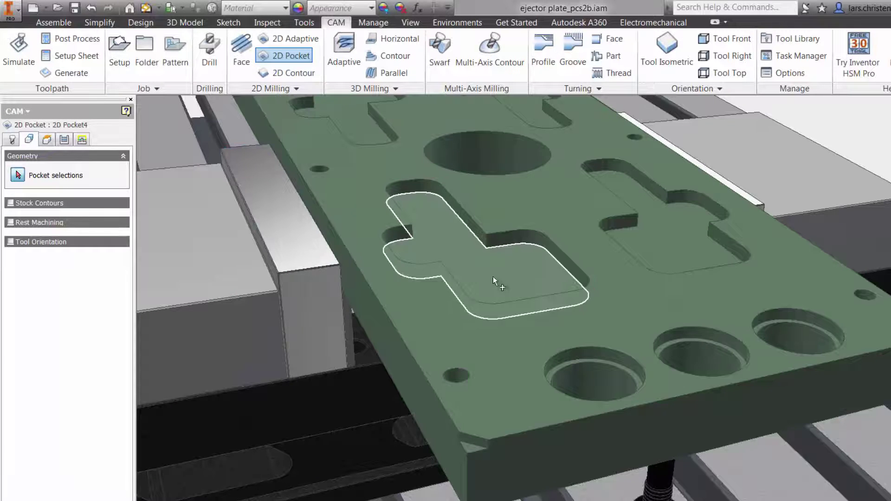
{"action": "left_click", "coordinate": [503, 277]}
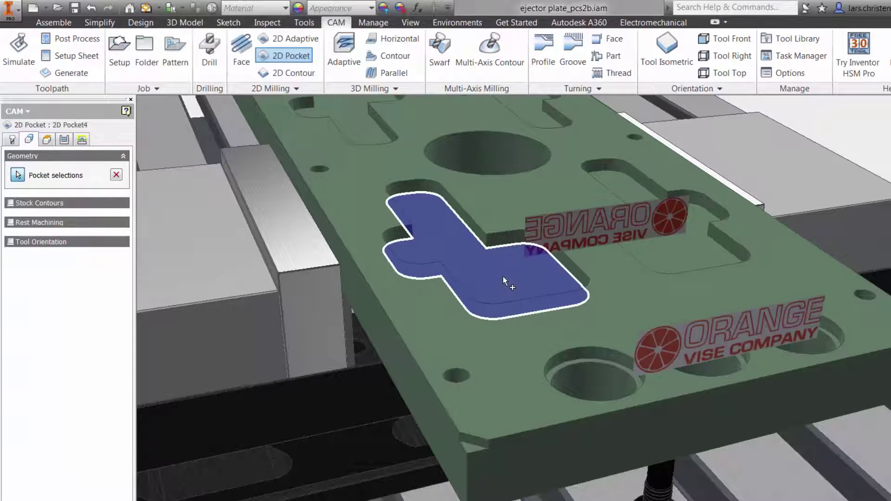
{"action": "left_click", "coordinate": [646, 192]}
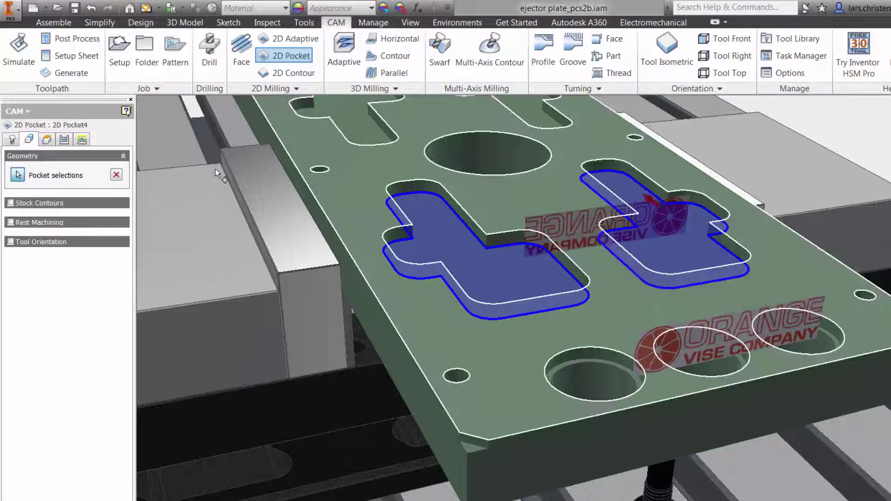
Review the Heights settings, then the Passes settings with 0.5 mm stock to leave
{"action": "left_click", "coordinate": [46, 140]}
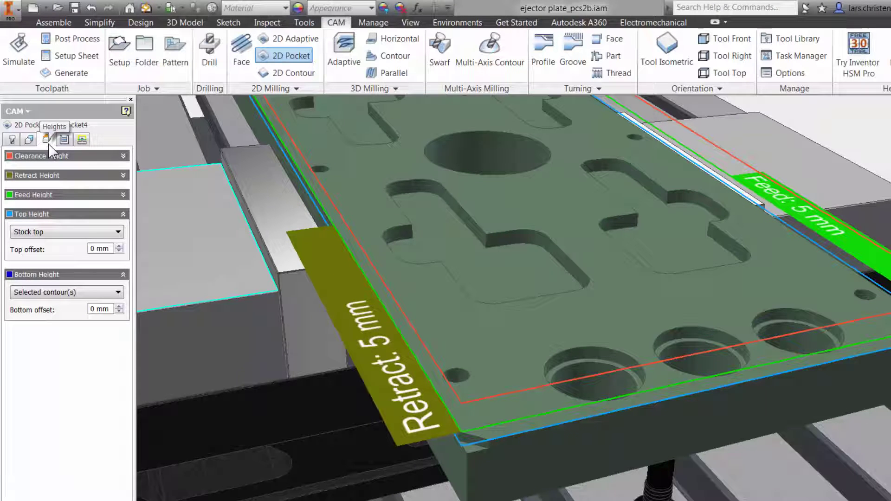
{"action": "left_click", "coordinate": [63, 141]}
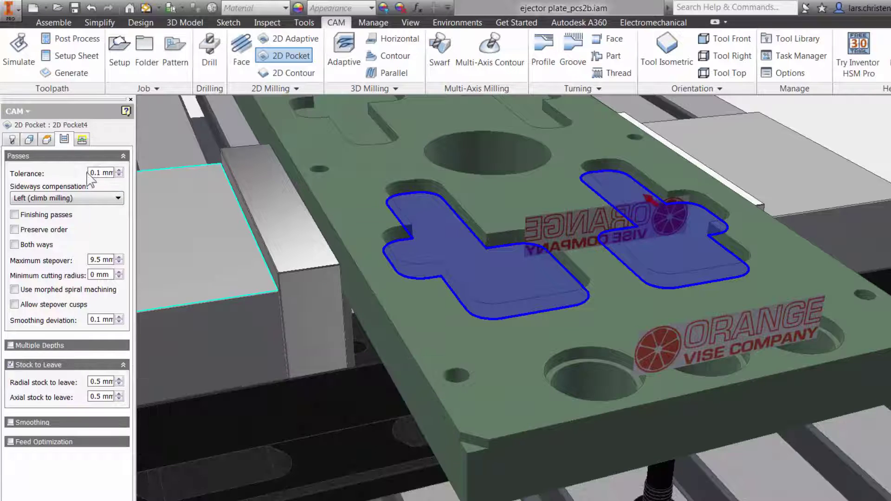
Show the Linking settings of the 2D Pocket operation
{"action": "left_click", "coordinate": [82, 139]}
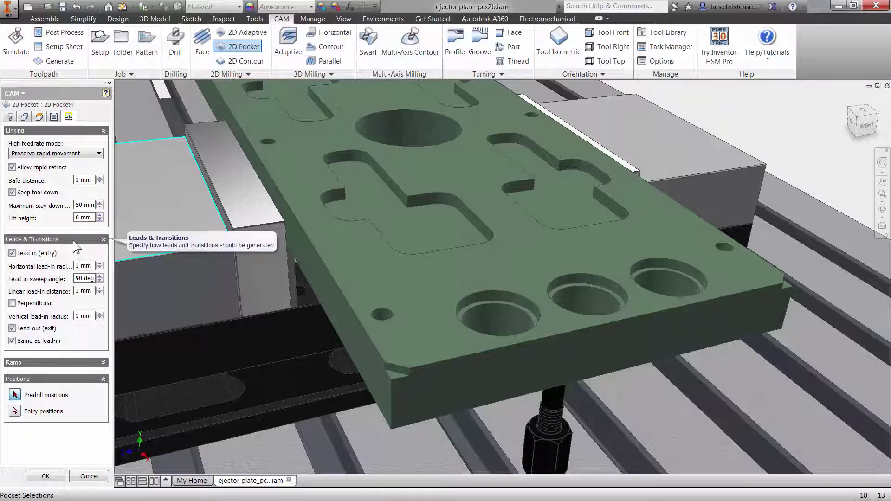
Expand the Ramp section and keep Helix as the ramp type at 2 degrees
{"action": "left_click", "coordinate": [46, 359]}
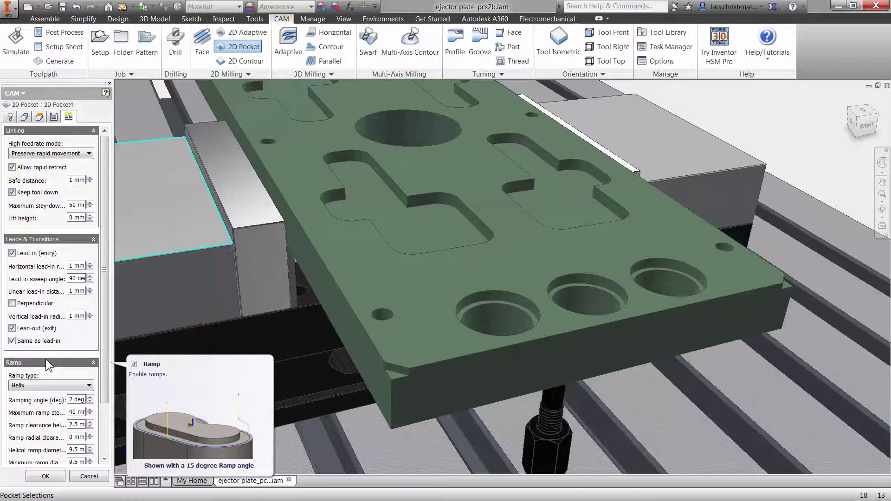
{"action": "left_click", "coordinate": [49, 386]}
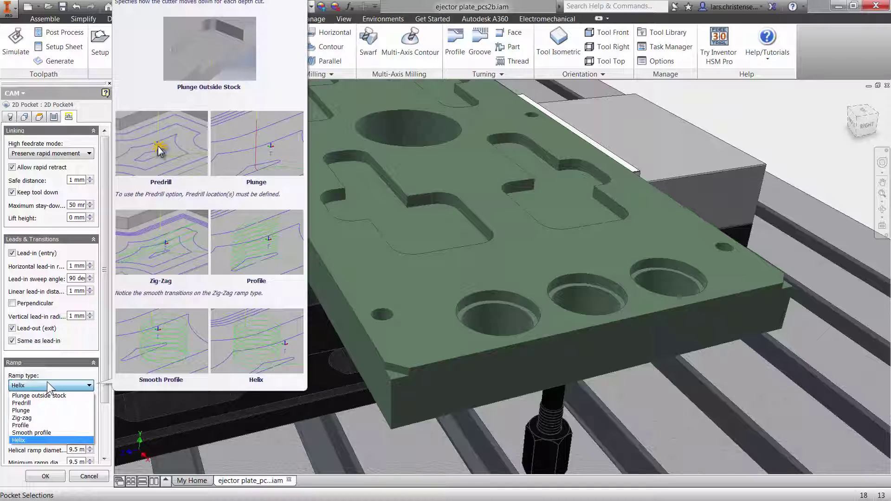
{"action": "left_click", "coordinate": [46, 382]}
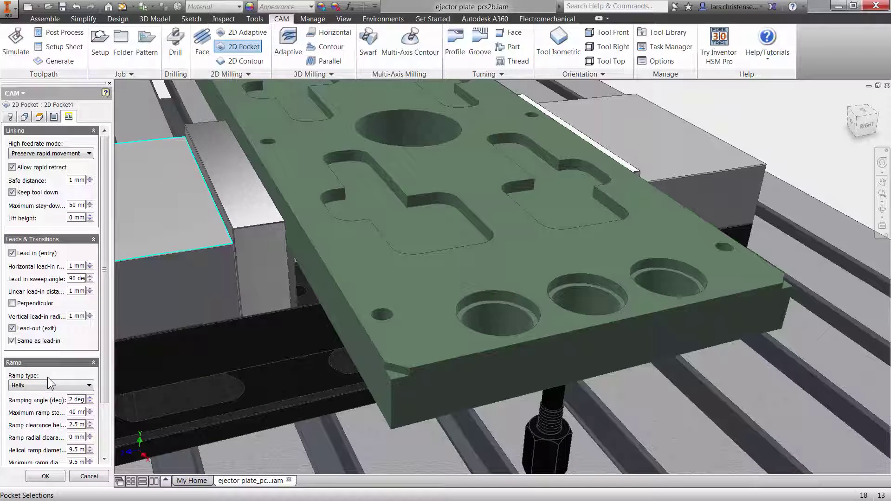
Generate the pocket toolpaths and simulate them in both pockets
{"action": "left_click", "coordinate": [45, 477]}
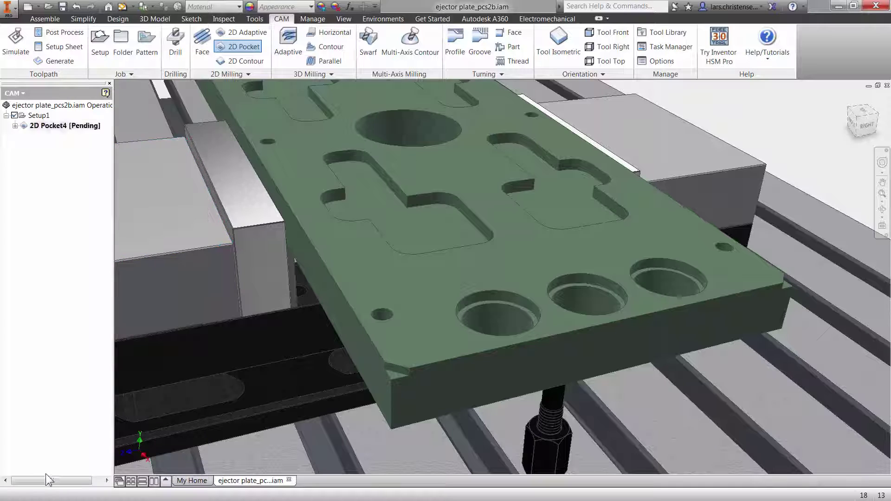
{"action": "left_click", "coordinate": [23, 45]}
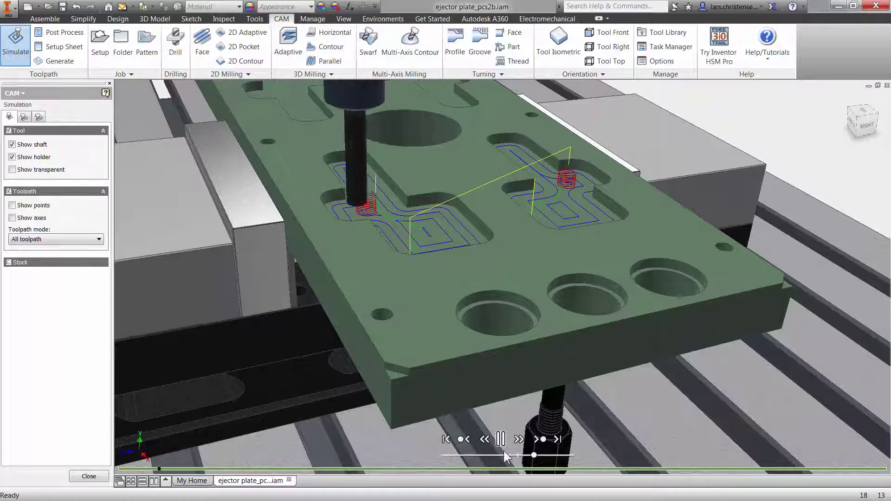